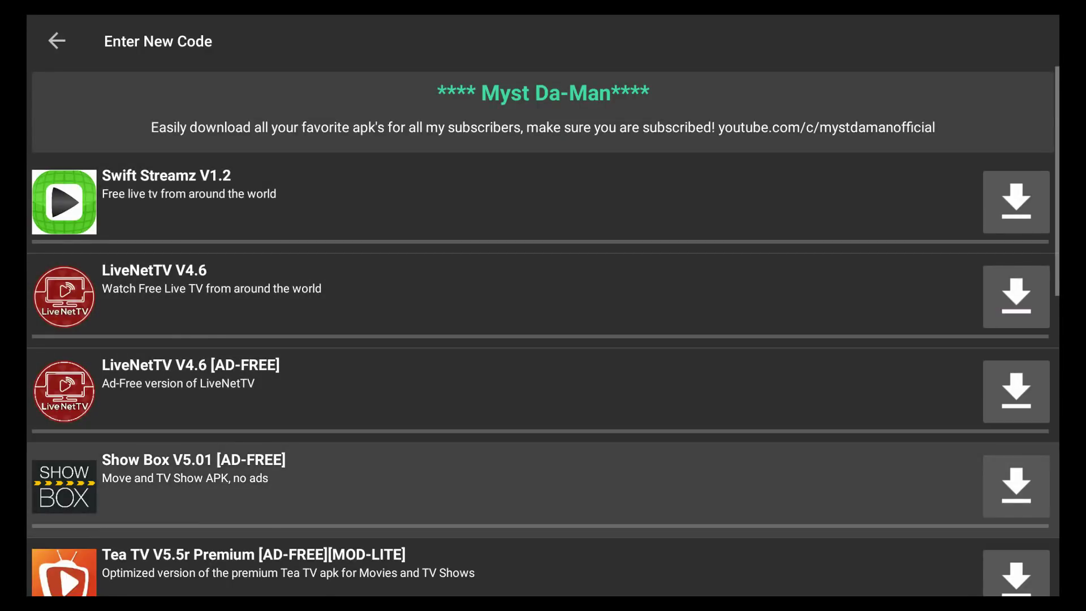
key(Down)
key(Down)
key(Down)
key(Down)
key(Down)
key(Down)
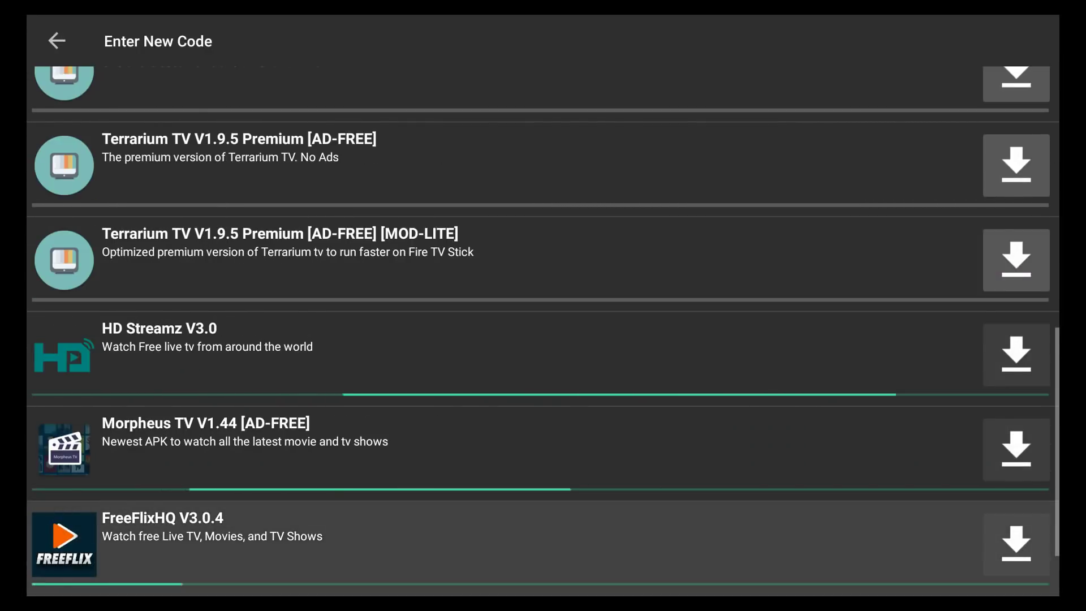
Go through the Myst Da-Man app list to Show Box V5.01 [AD-FREE] and start its download
key(Up)
key(Up)
key(Up)
key(Up)
key(Up)
key(Up)
key(Up)
key(Up)
key(Up)
key(Up)
key(Up)
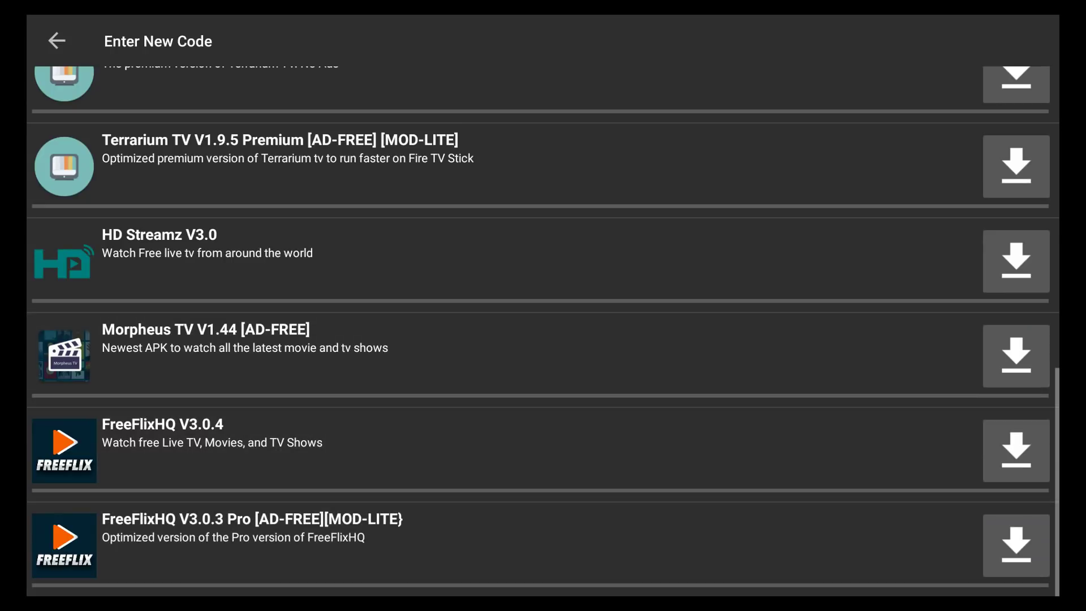
key(Up)
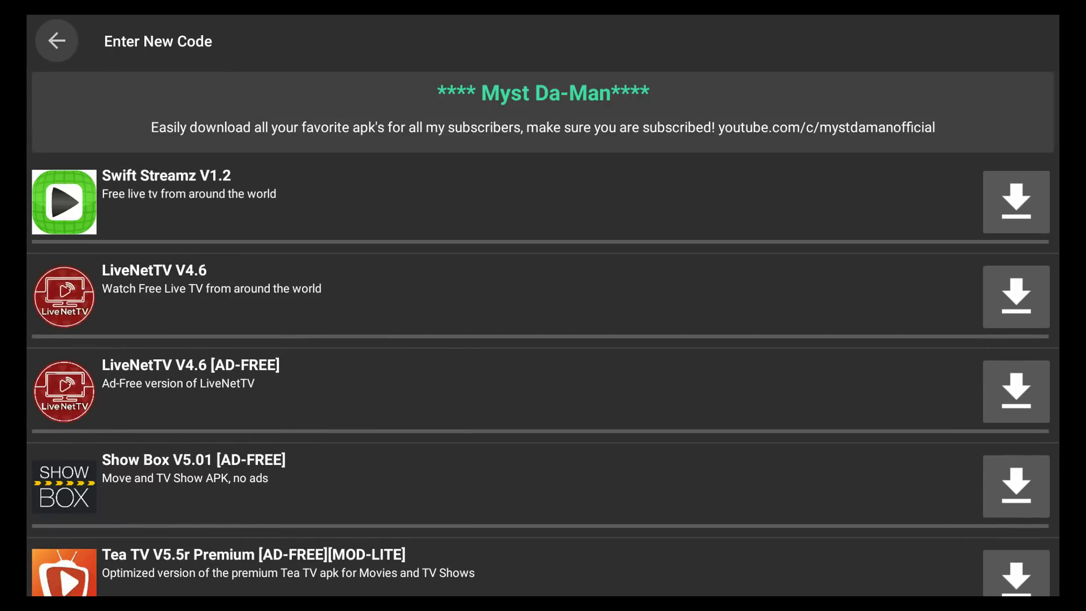
key(Down)
key(Down)
key(Down)
key(Down)
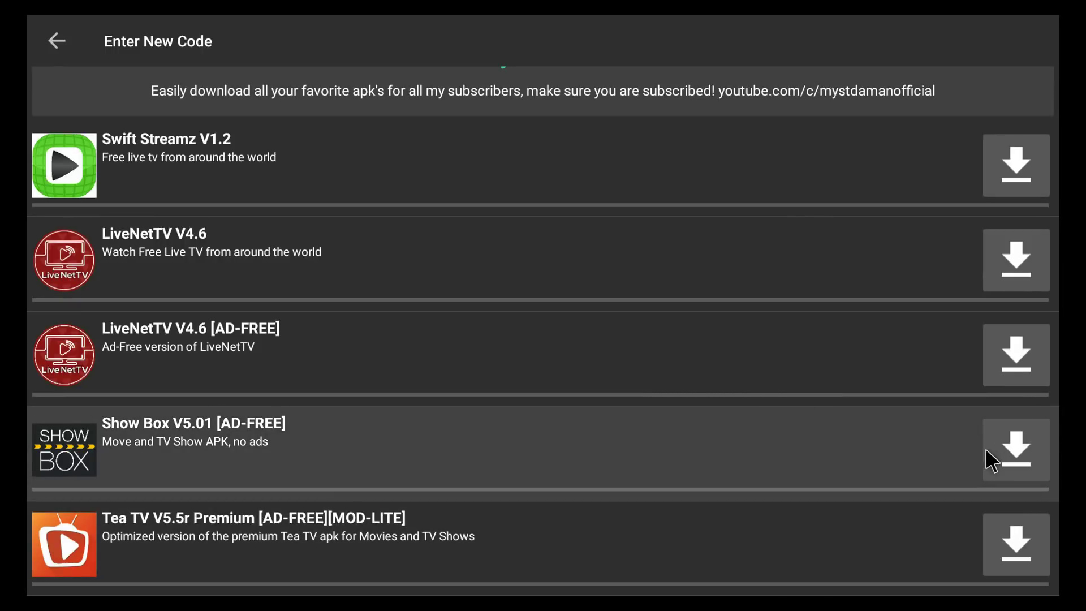
click(1013, 447)
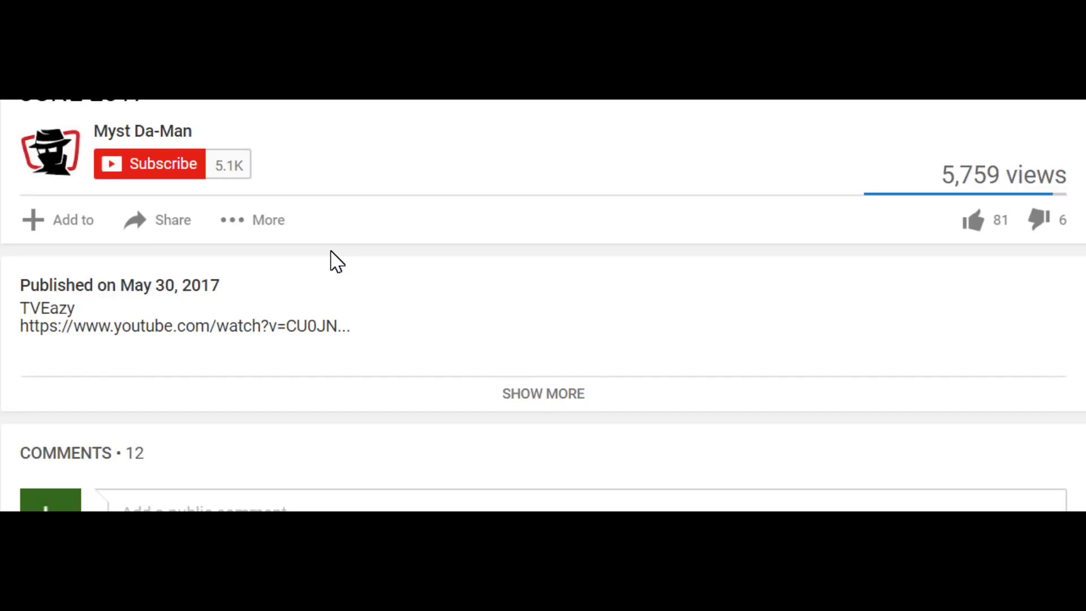
Subscribe to the Myst Da-Man YouTube channel with all notifications enabled
click(136, 180)
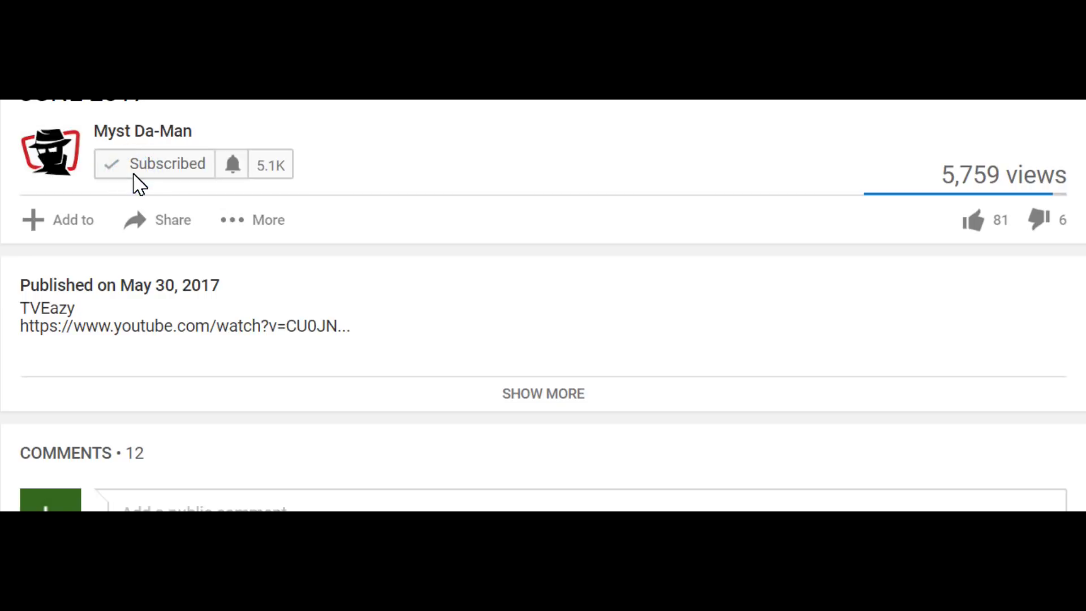
click(234, 164)
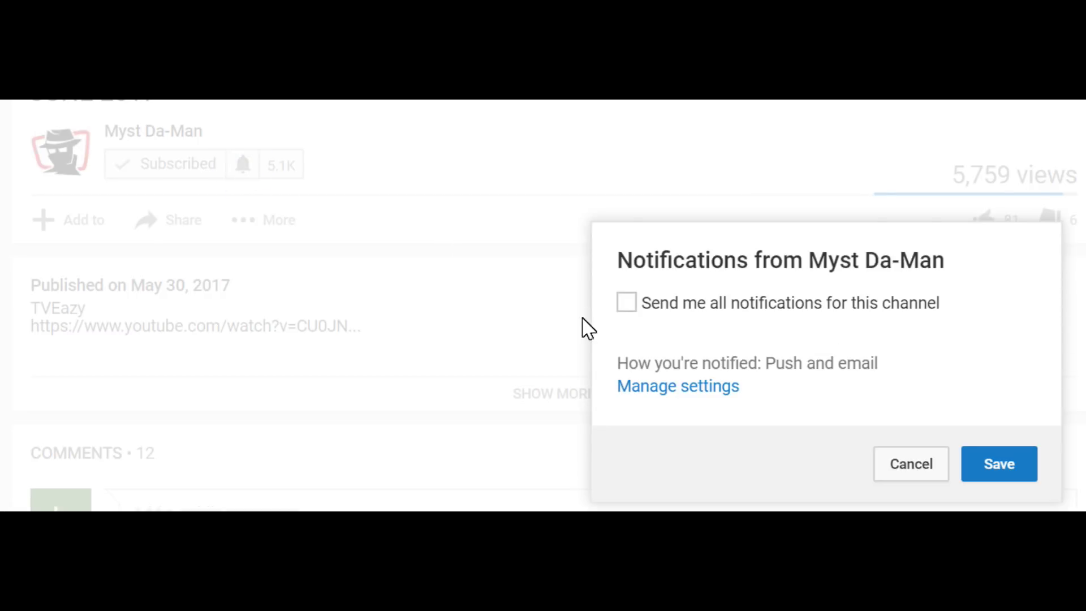
click(628, 304)
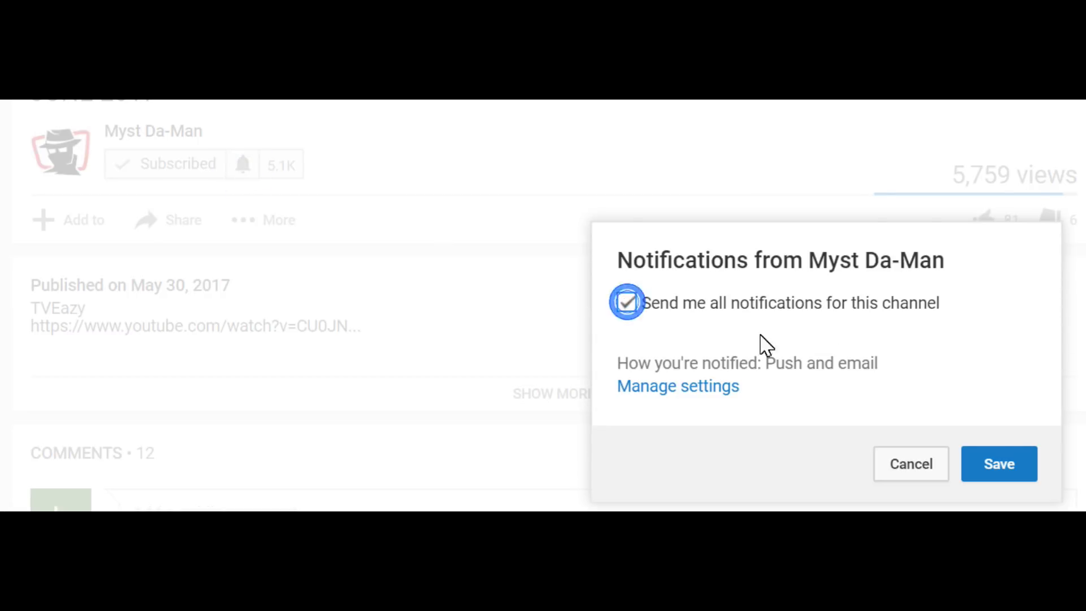
click(1028, 465)
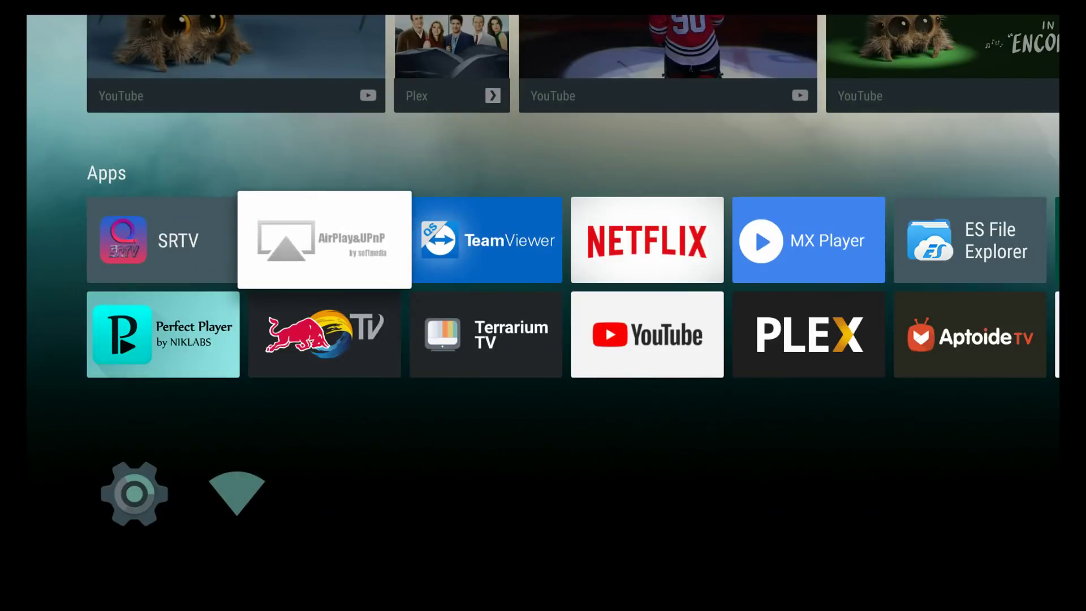
Move through the Android TV home screen apps to Google Play Store
key(Right)
key(Right)
key(Right)
key(Right)
key(Right)
key(Right)
key(Right)
key(Right)
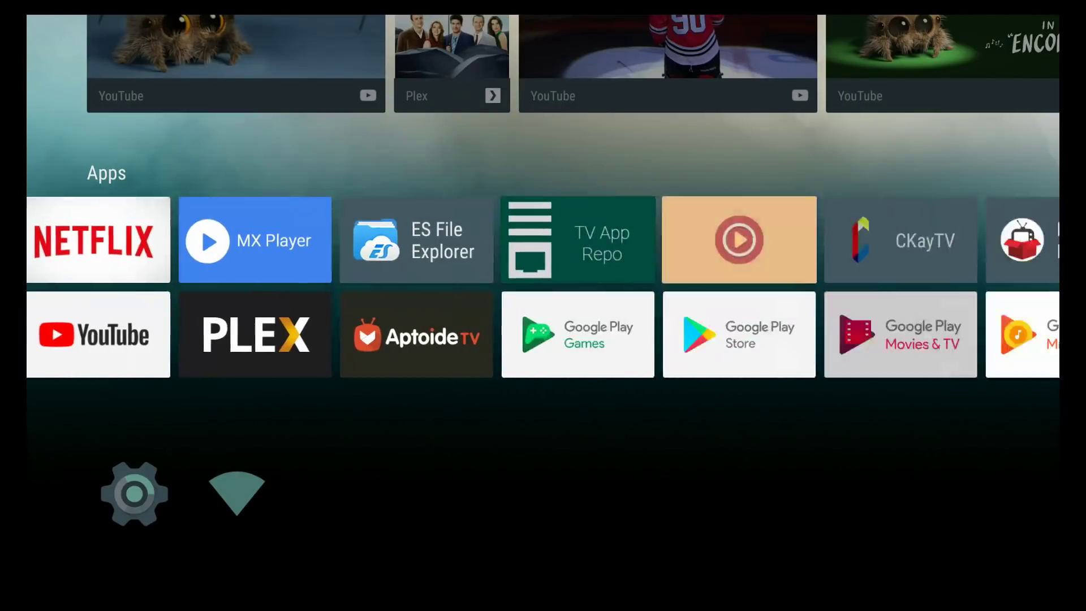
key(Down)
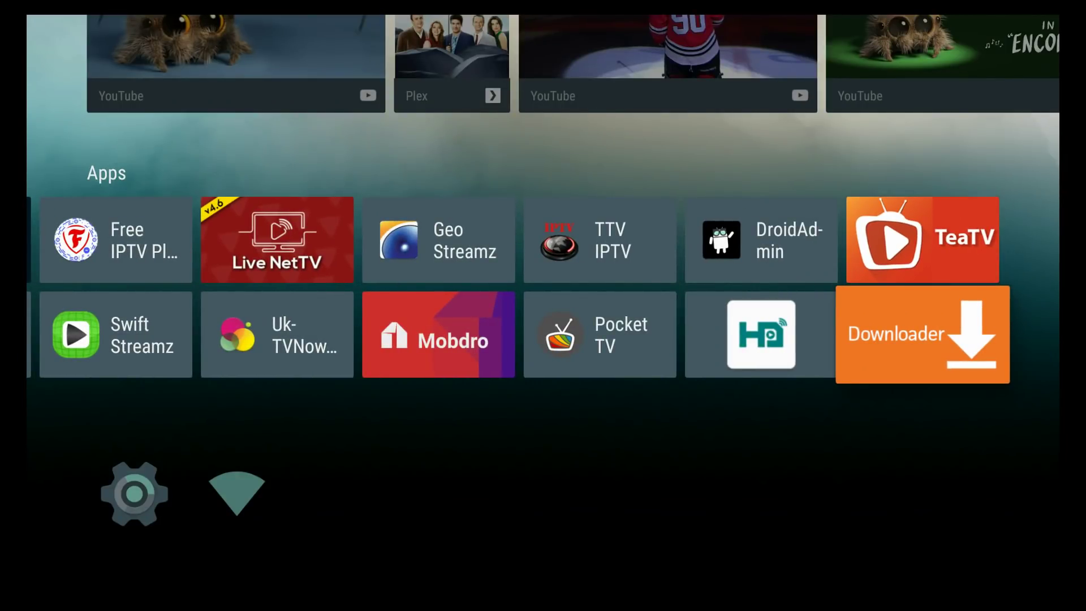
key(Left)
key(Left)
key(Left)
key(Left)
key(Left)
key(Left)
key(Left)
key(Left)
key(Left)
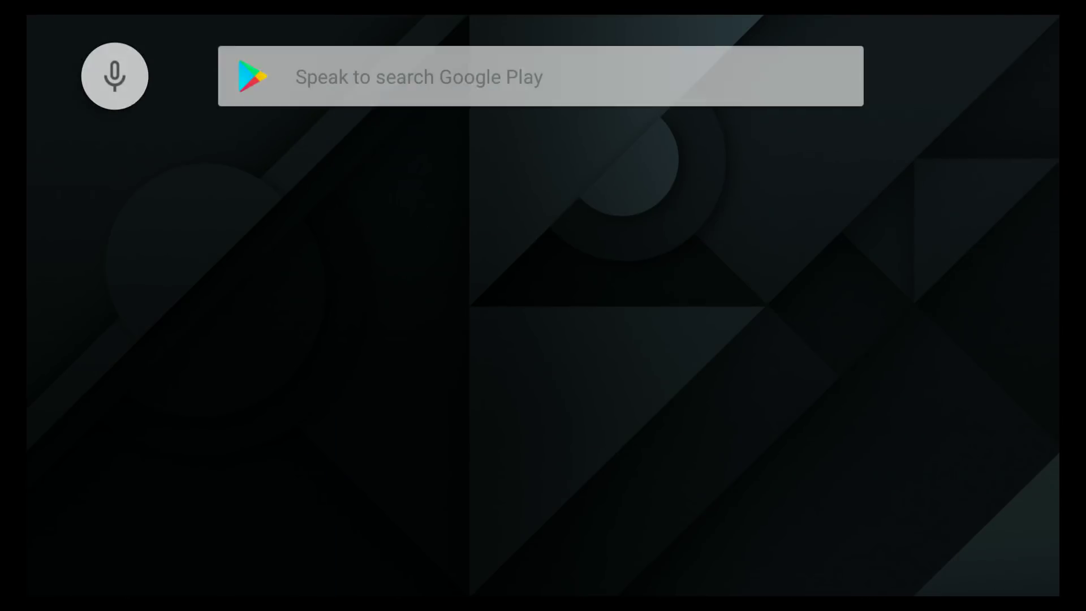
Search Google Play for 'downloader' and open the Downloader app's store page
text(d)
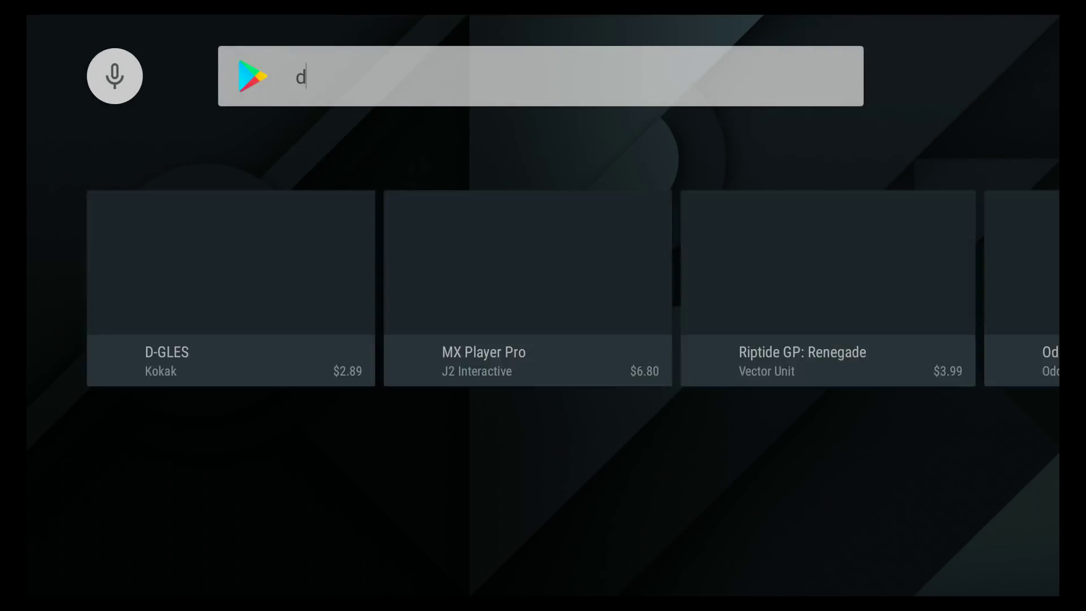
text(ownloader)
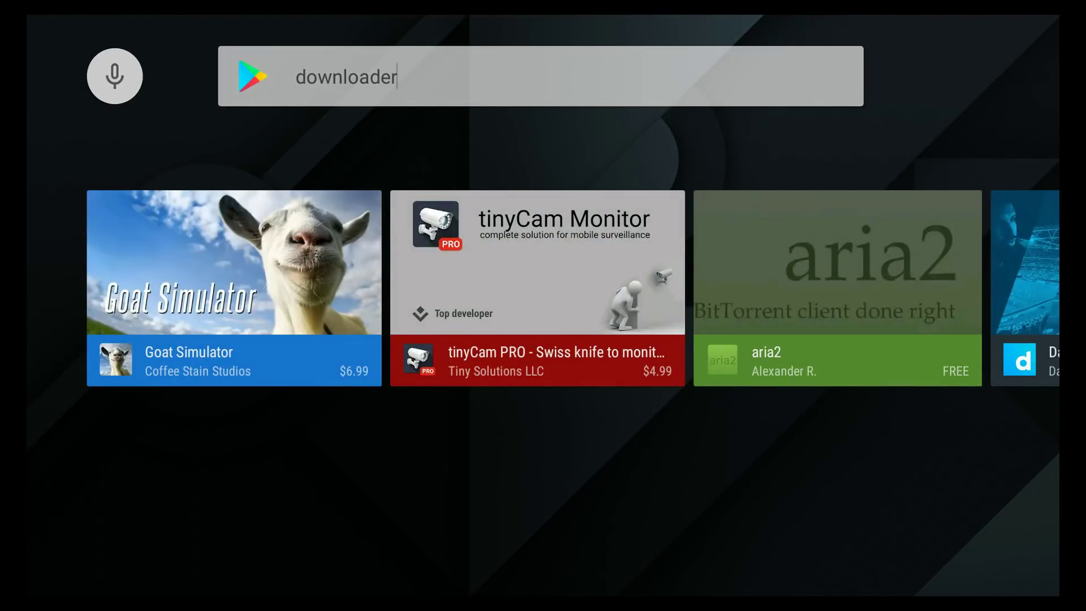
key(Down)
key(Right)
key(Right)
key(Right)
key(Right)
key(Right)
key(Right)
key(Right)
key(Right)
key(Right)
key(Right)
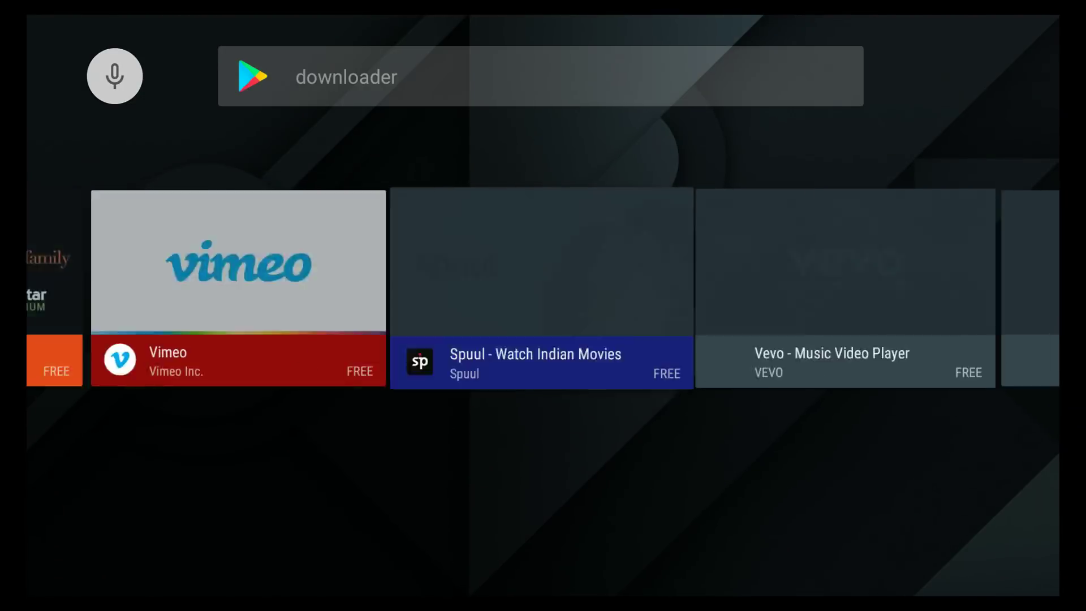
key(Right)
key(Right)
key(Right)
key(Right)
key(Right)
key(Right)
key(Right)
key(Right)
key(Right)
key(Right)
key(Right)
key(Right)
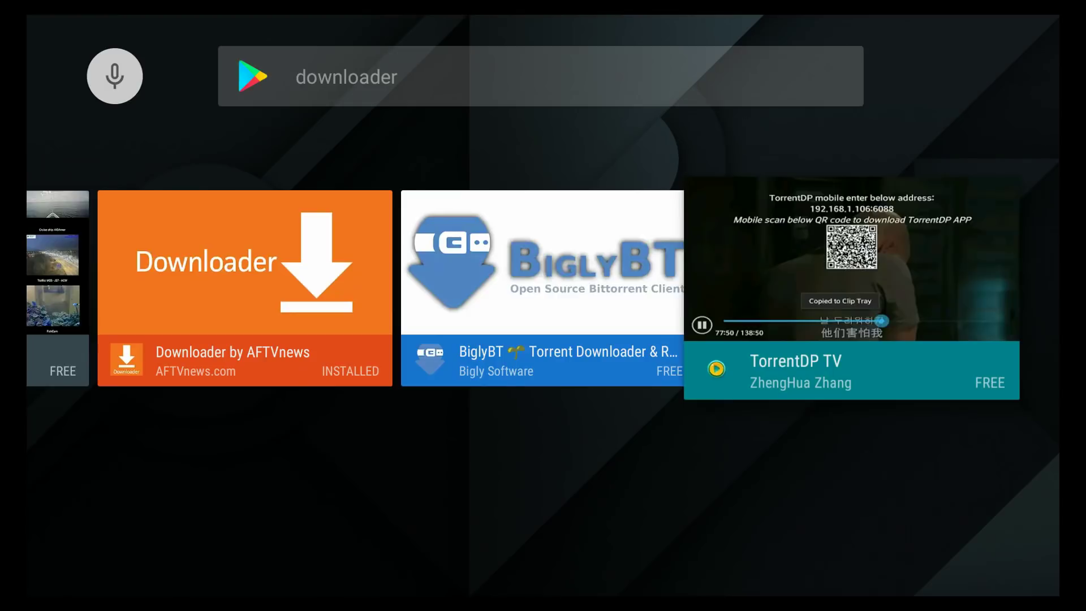
key(Left)
key(Left)
key(Return)
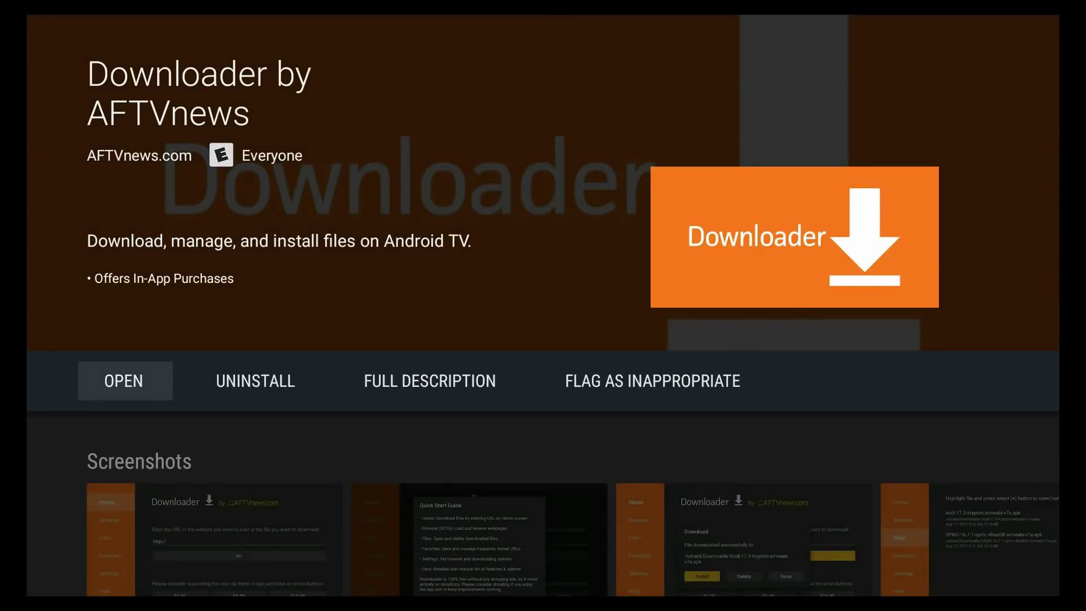
Launch Downloader from its Google Play store page
key(Right)
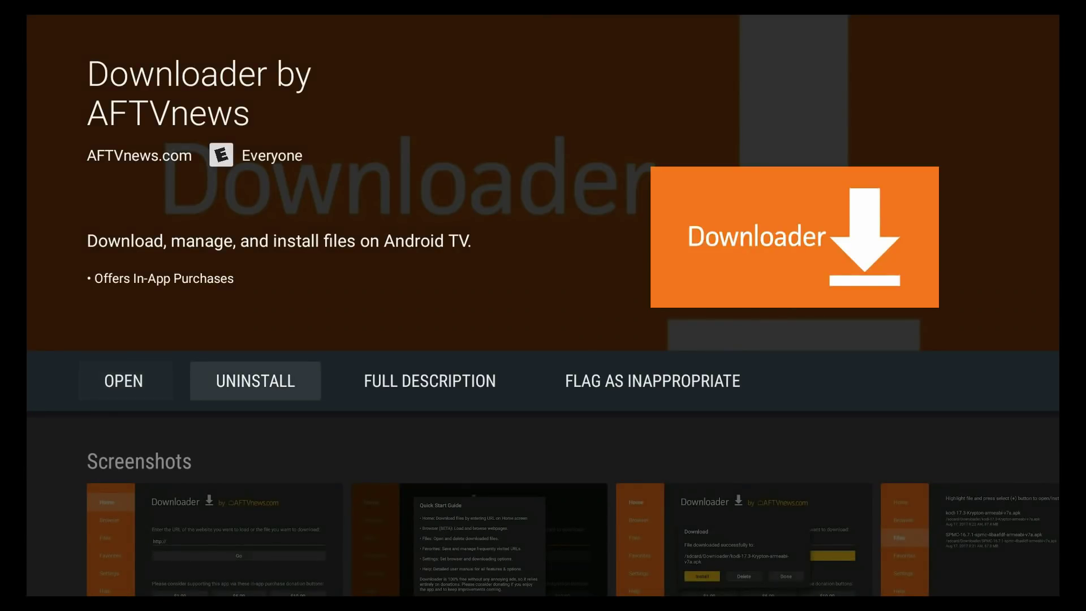
key(Left)
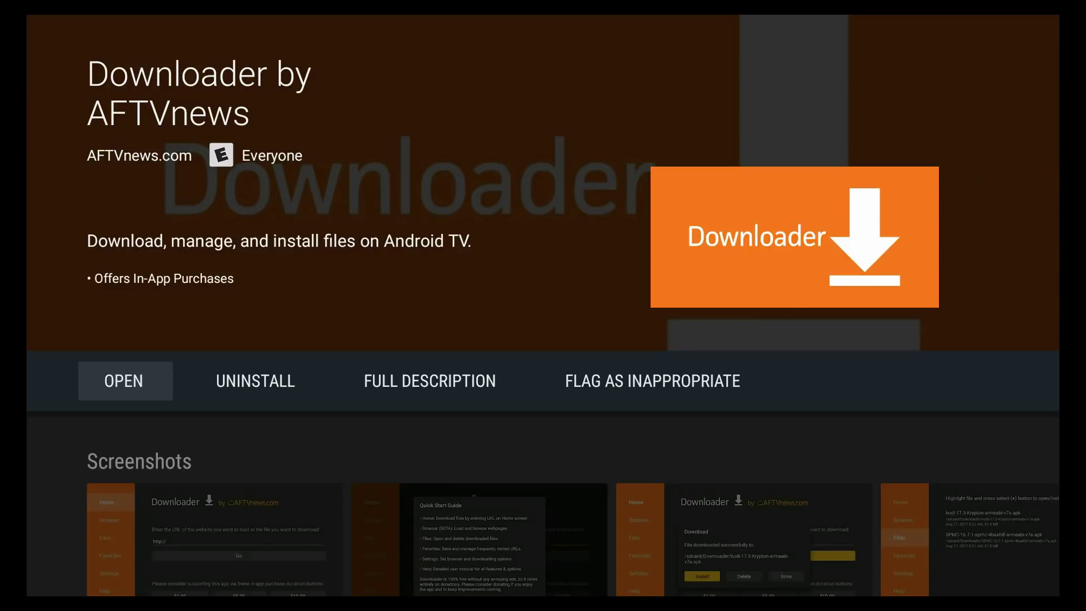
key(Return)
key(Return)
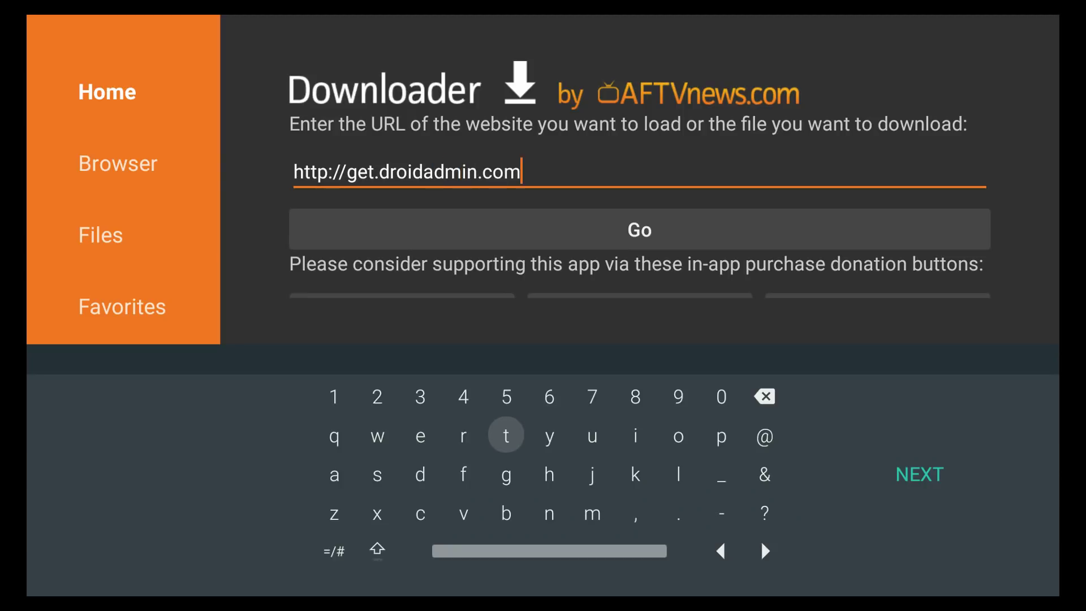
key(Right)
key(Right)
key(Right)
key(Right)
key(Right)
key(Right)
key(Right)
key(Right)
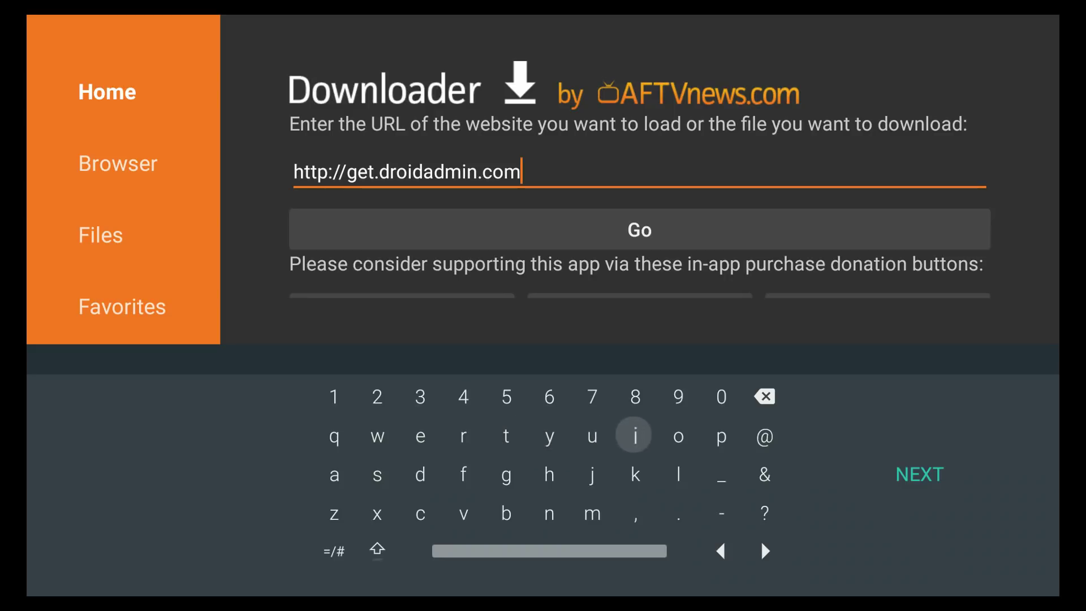
key(Return)
key(Return)
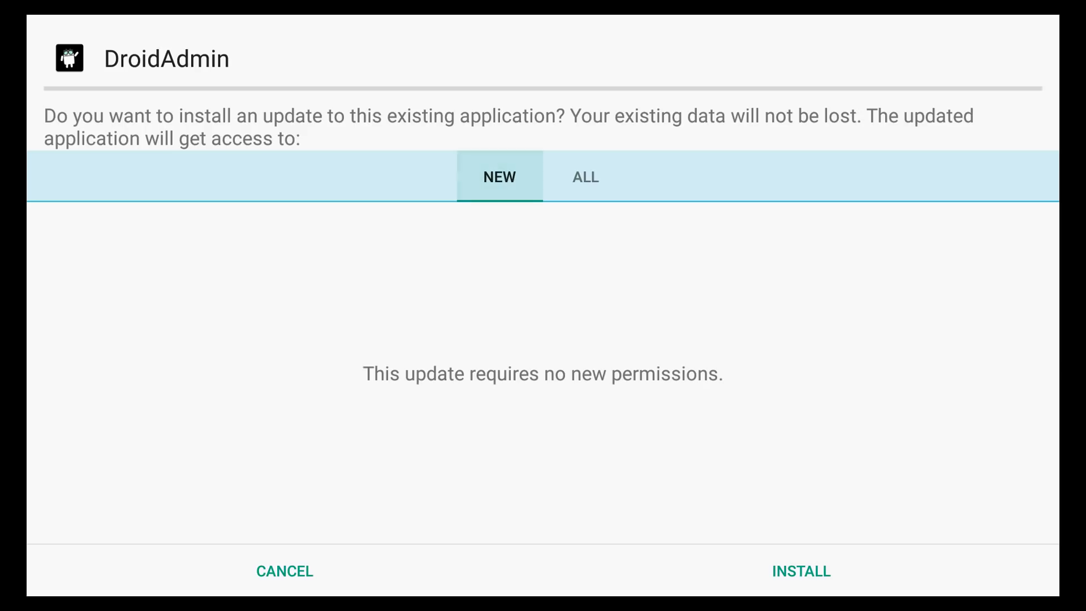
Install the DroidAdmin update and select DONE once it reports 'App installed'
key(Down)
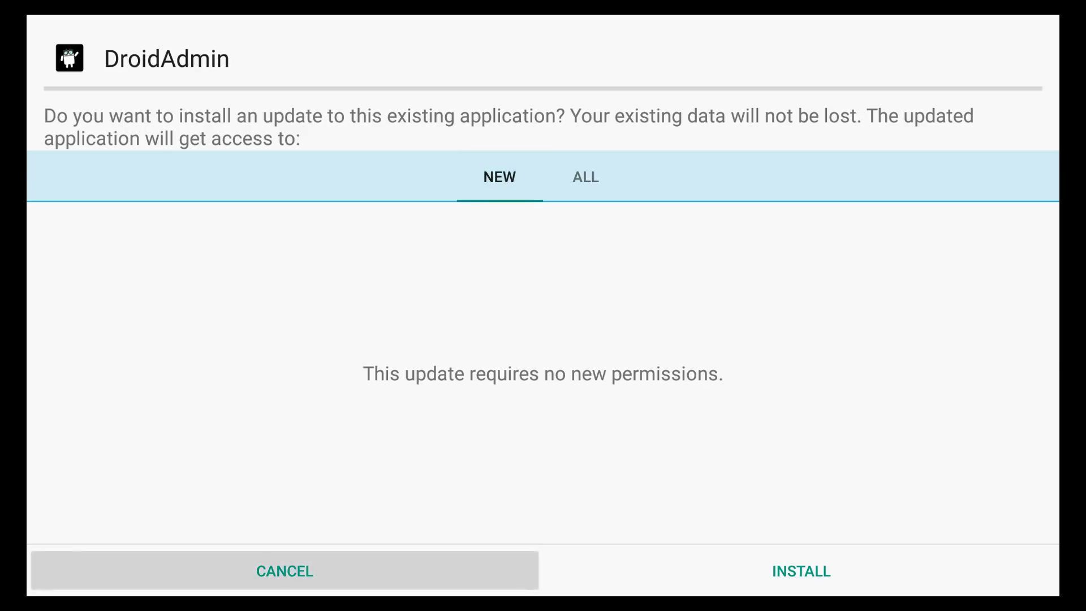
key(Right)
key(Return)
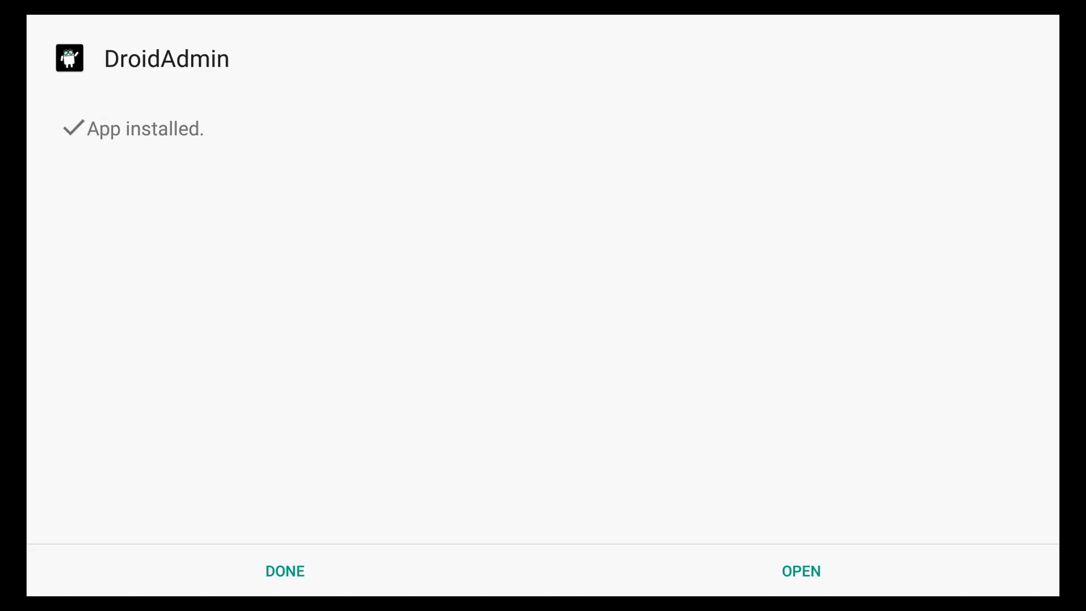
key(Left)
key(Return)
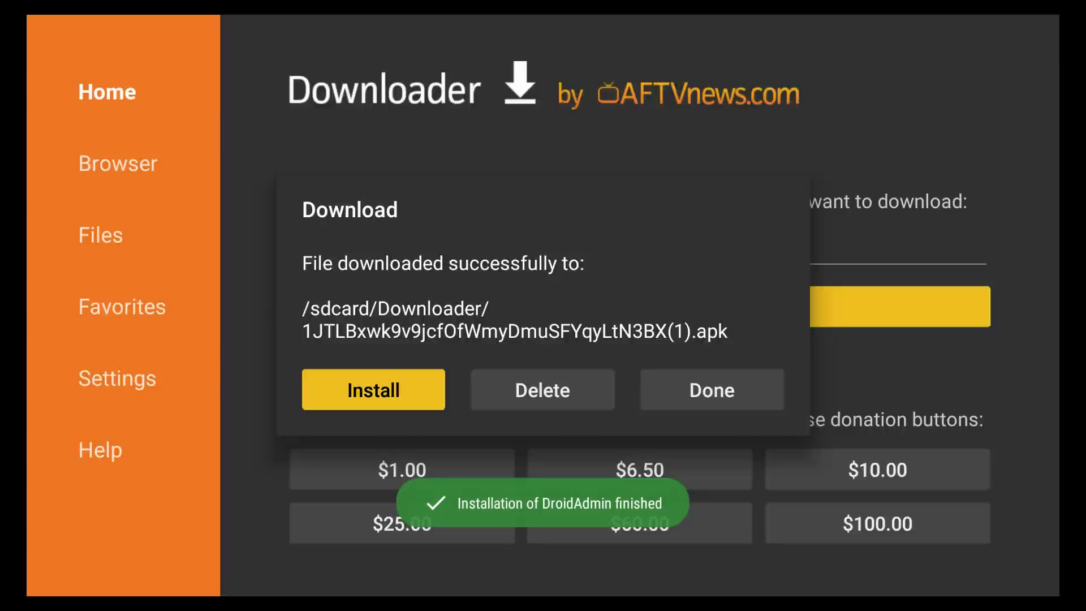
Close Downloader's message, launch DroidAdmin and submit the Myst Da-Man store code
key(Escape)
key(Escape)
key(Escape)
key(Escape)
key(Escape)
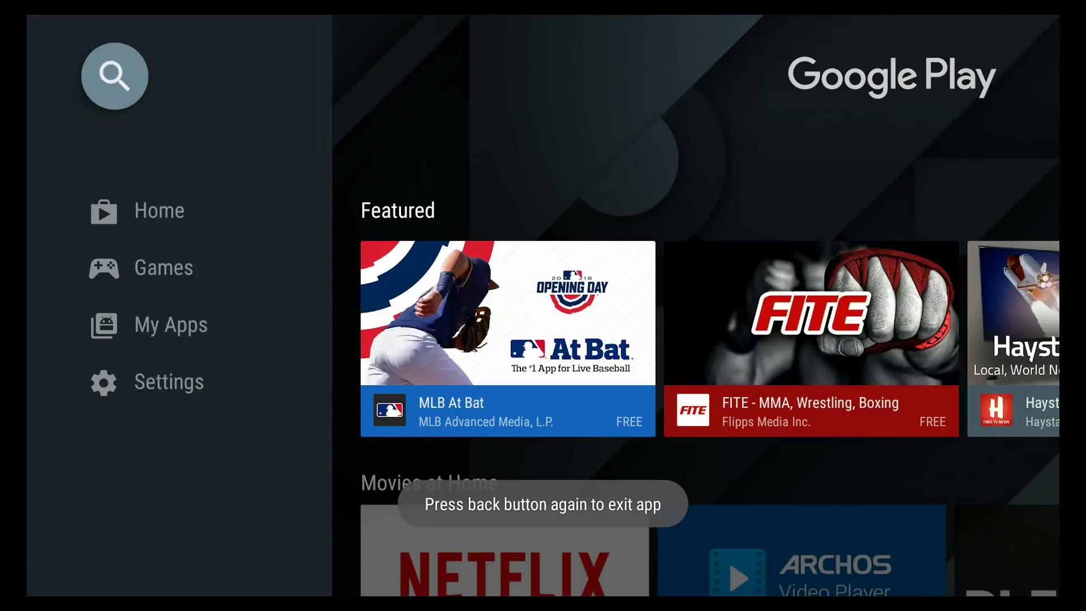
key(Right)
key(Right)
key(Right)
key(Right)
key(Right)
key(Right)
key(Right)
key(Right)
key(Right)
key(Right)
key(Right)
key(Right)
key(Right)
key(Right)
key(Right)
key(Right)
key(Right)
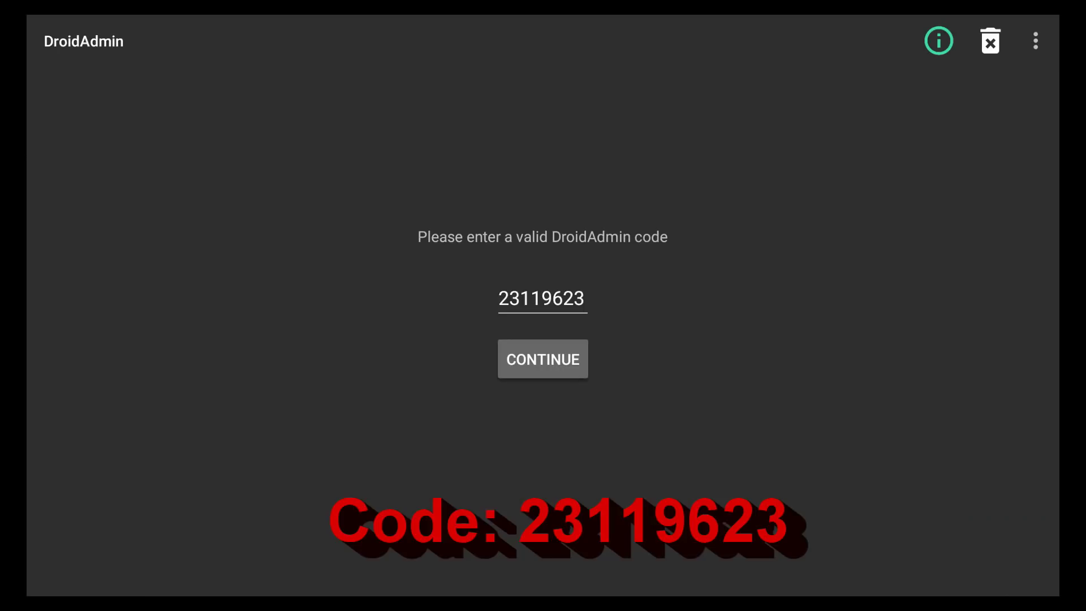
key(Return)
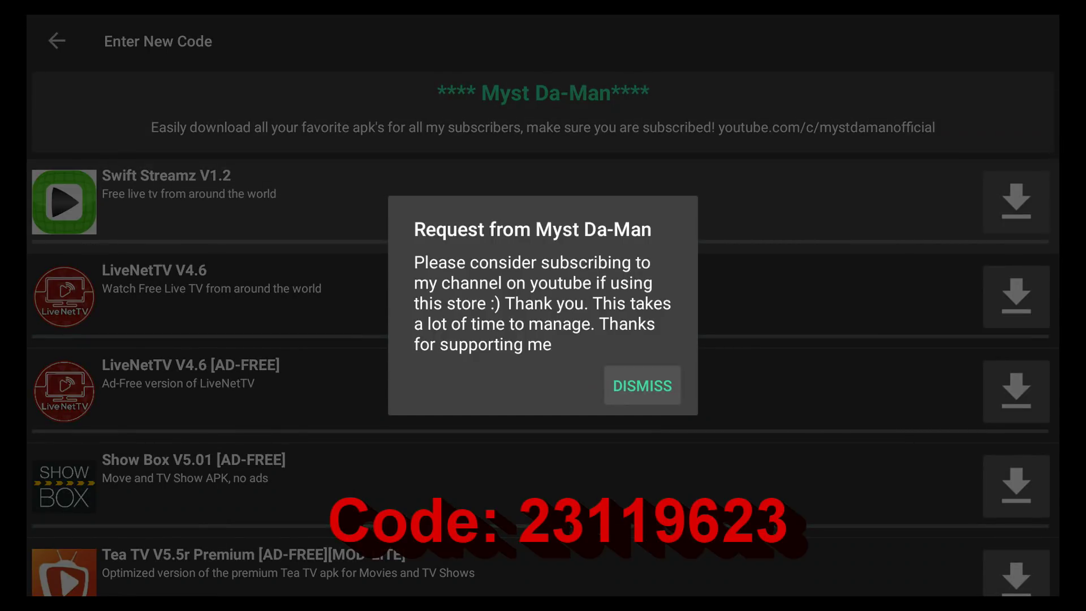
Dismiss the subscription request and download Show Box V5.01 [AD-FREE] from the store list
key(Return)
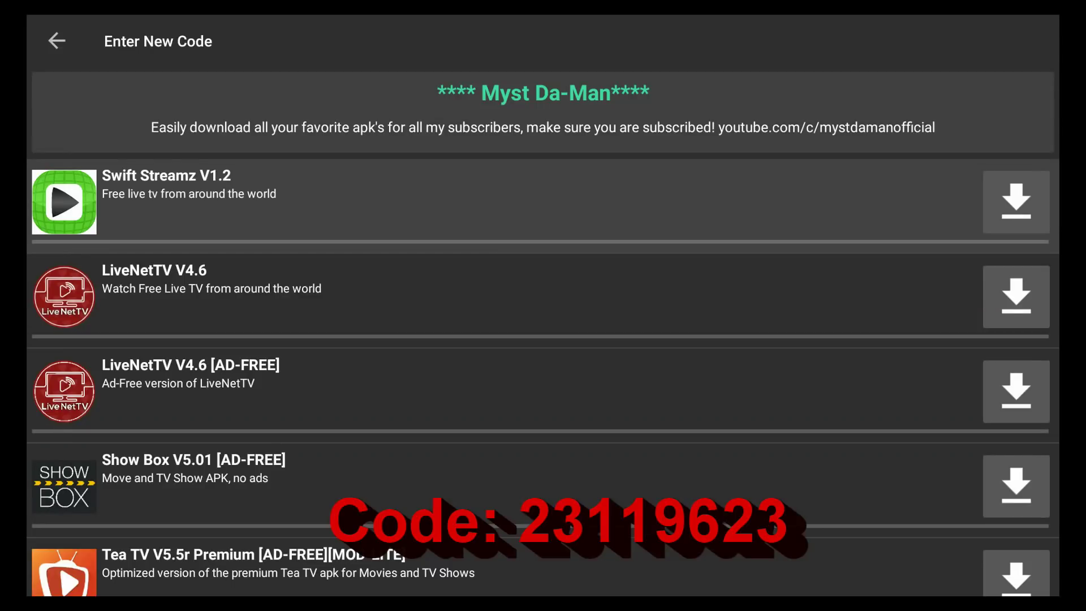
key(Down)
key(Down)
key(Down)
key(Down)
key(Down)
key(Down)
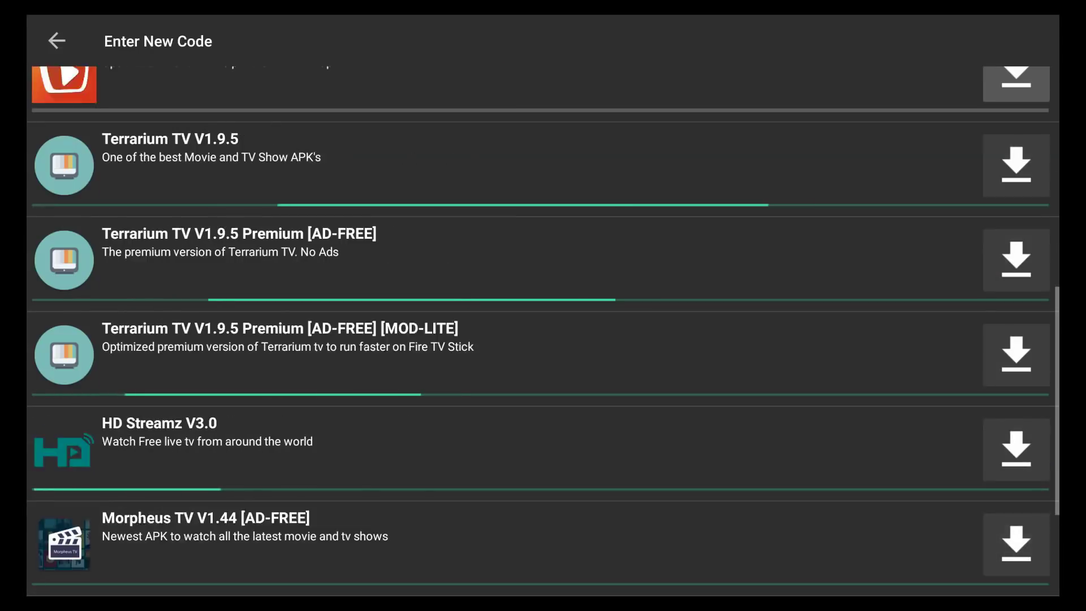
key(Down)
key(Up)
key(Up)
key(Up)
key(Up)
key(Up)
key(Up)
key(Up)
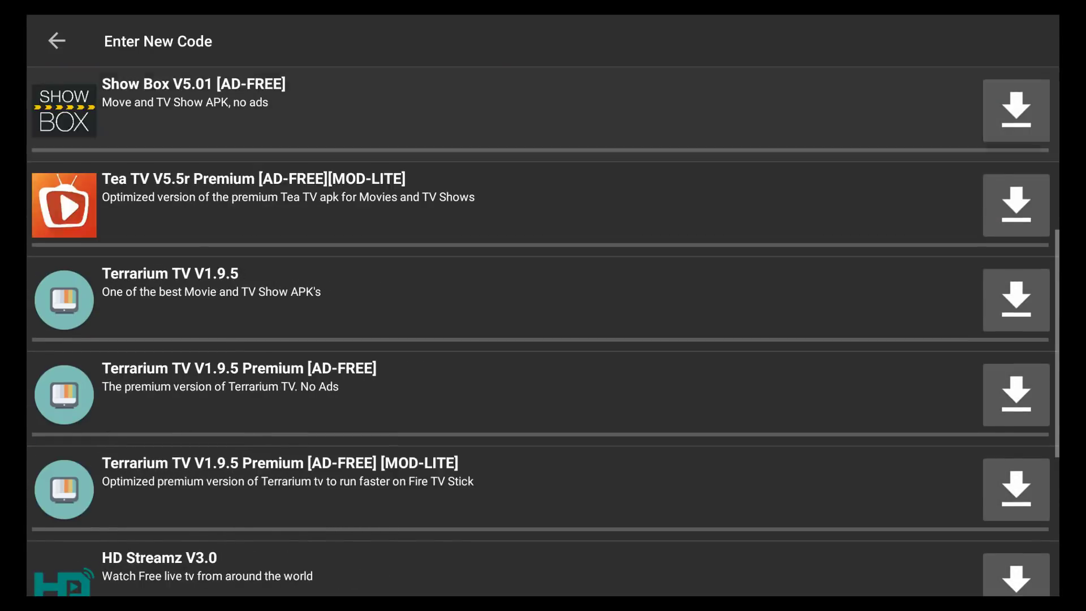
key(Up)
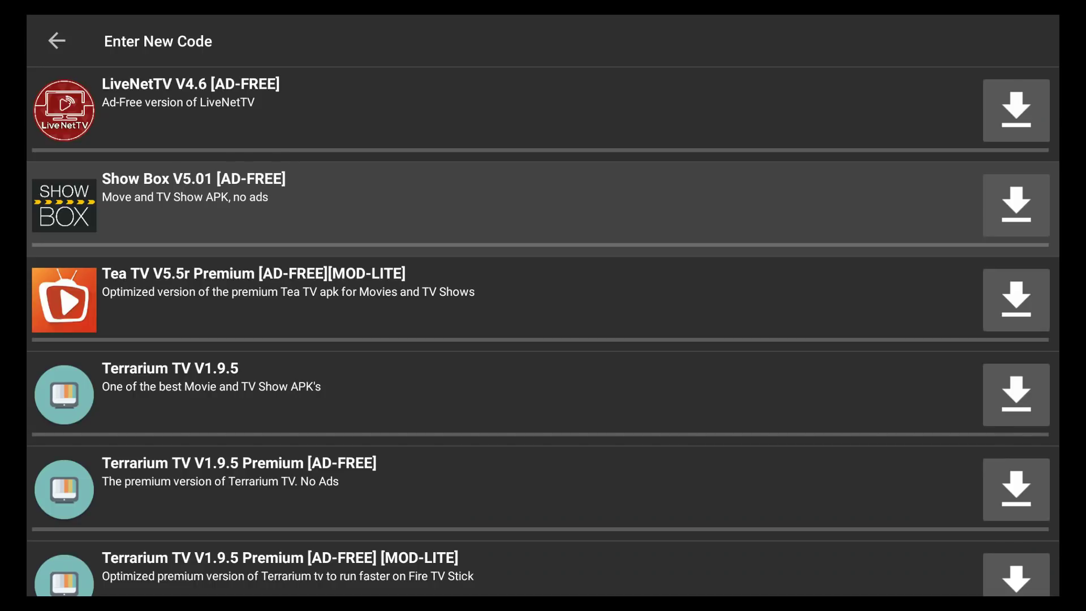
key(Return)
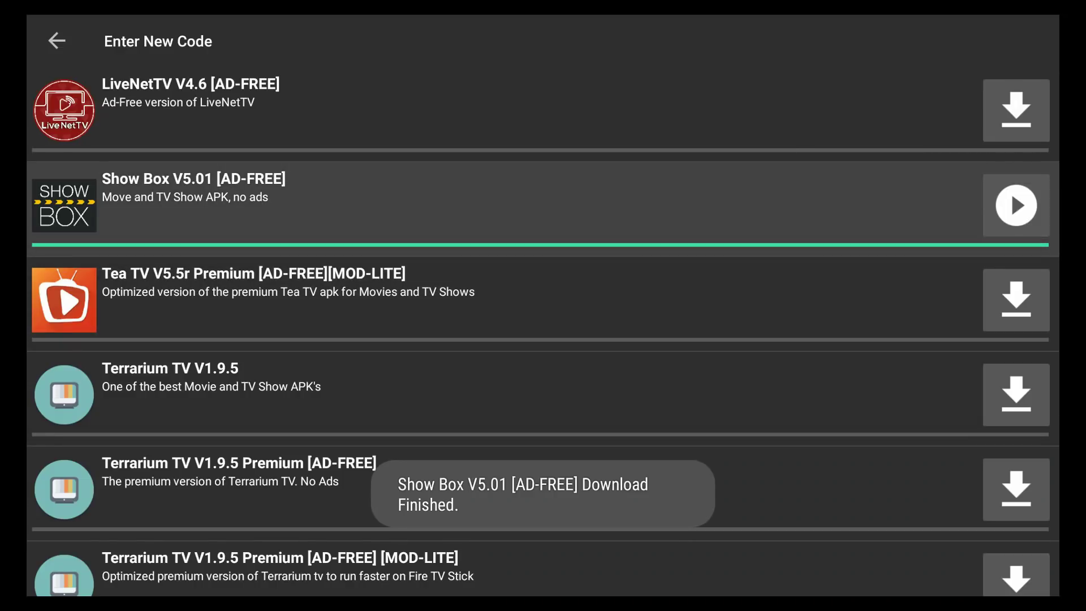
key(Down)
Install Show Box, select DONE when finished, and ask DroidAdmin to enter a new code
key(Right)
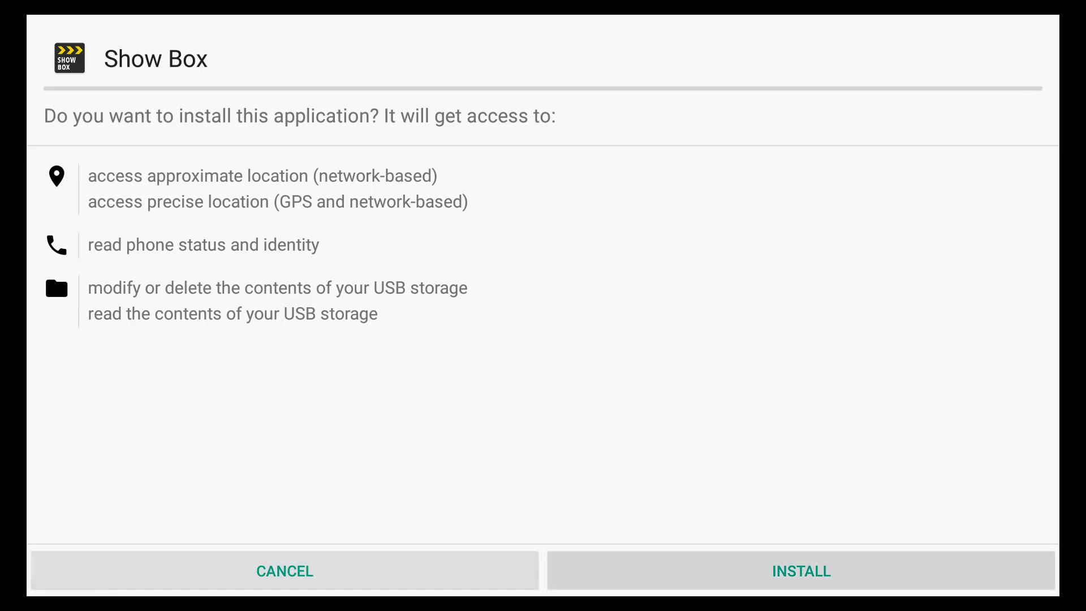
key(Return)
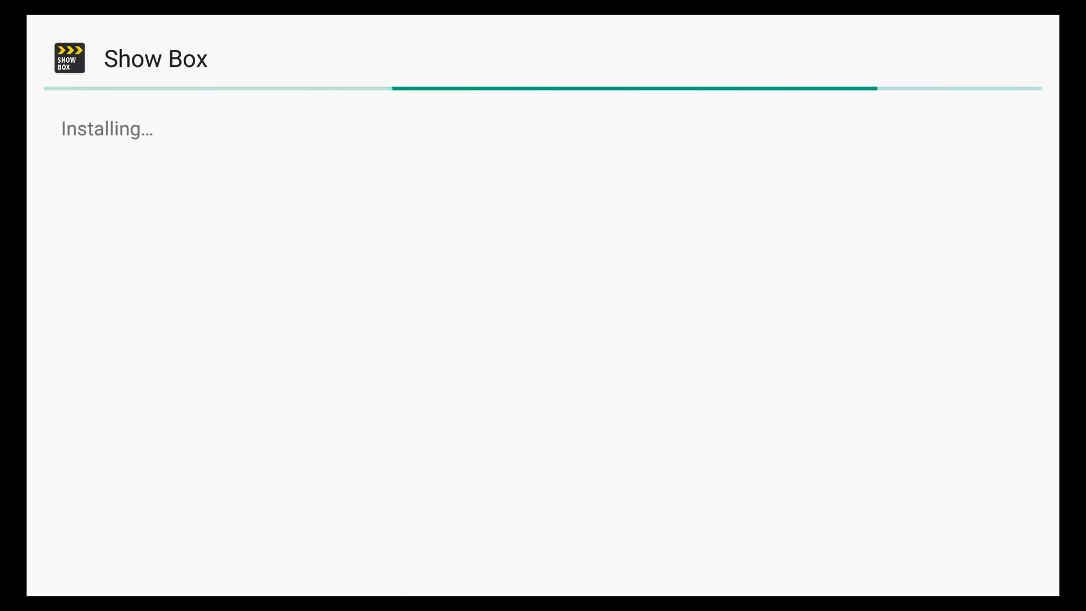
key(Down)
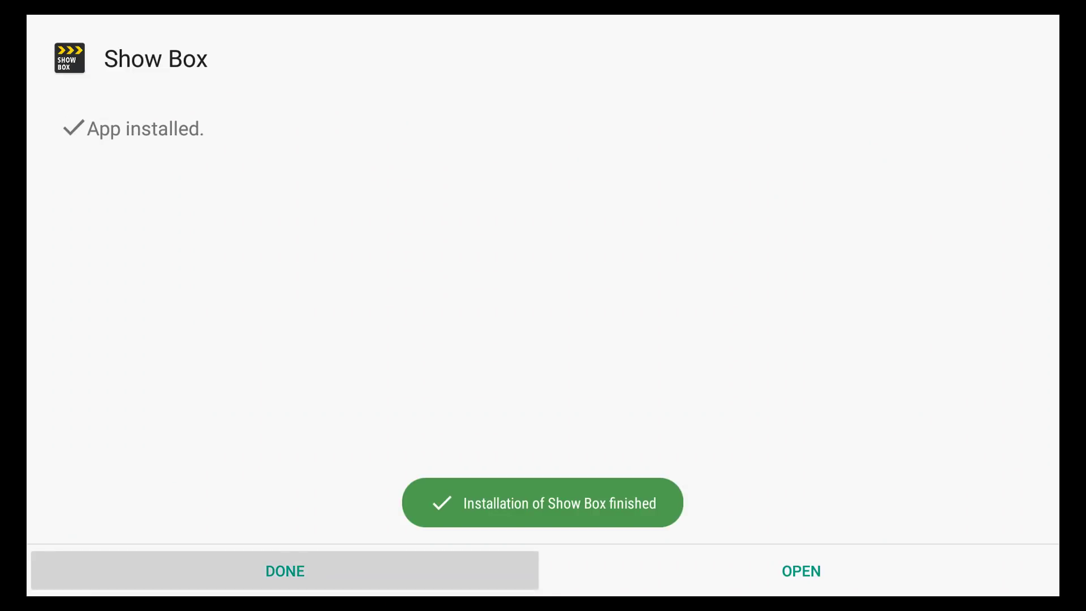
key(Return)
key(Escape)
Move to YES in the 'Enter a new Code' dialog to clear the current store
key(Right)
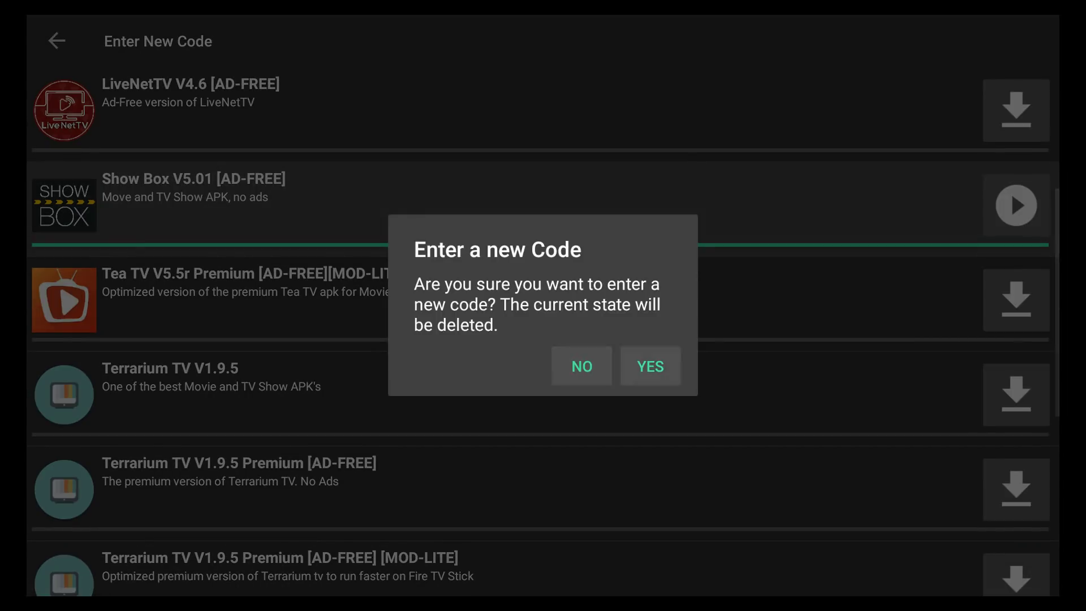